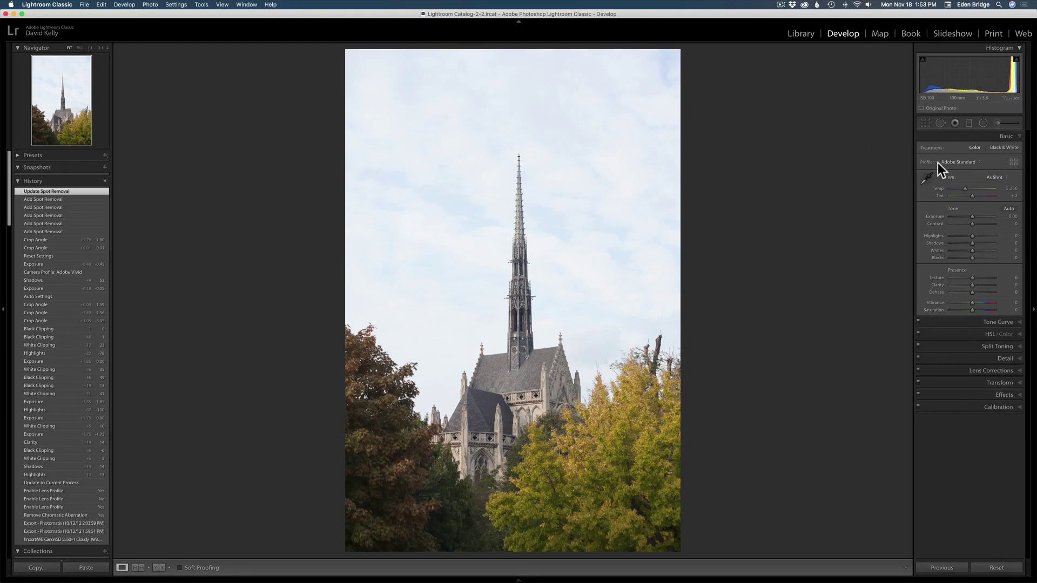
# Apply the Adobe Vivid profile to the chapel photo
pyautogui.click(1014, 162)
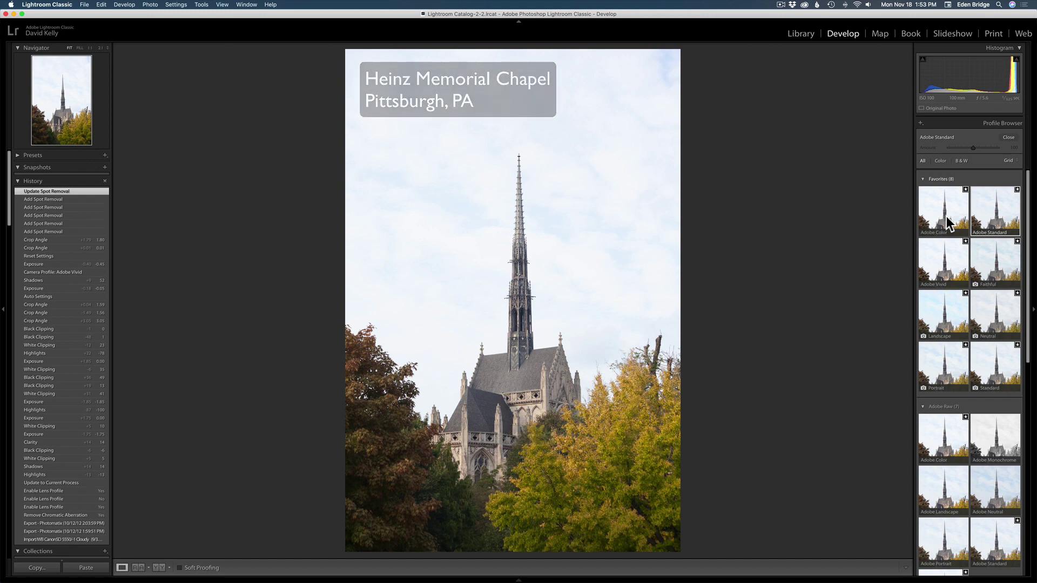
pyautogui.click(944, 260)
pyautogui.click(1008, 138)
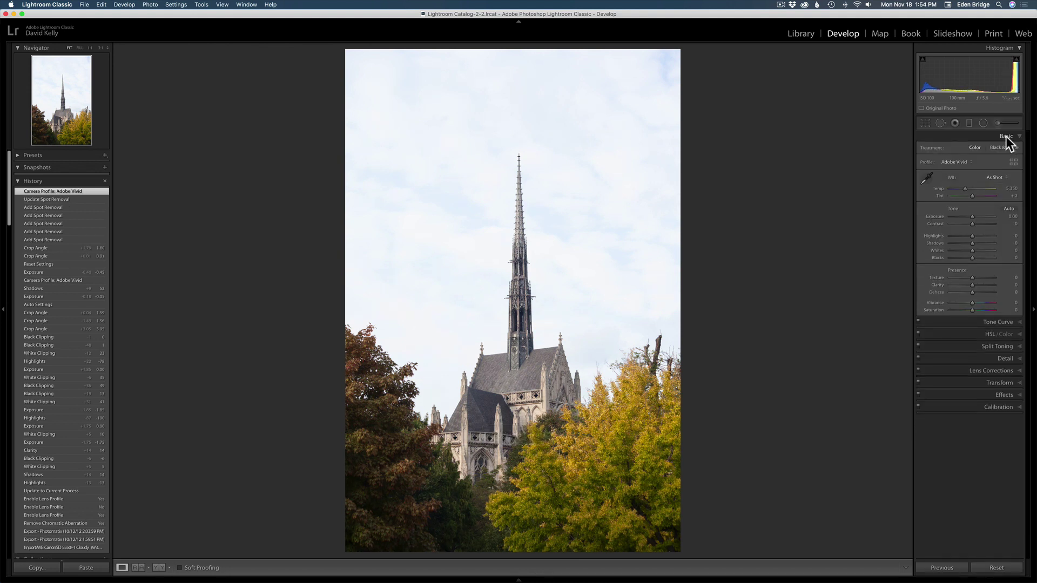
# Apply the automatic tone adjustment and refine it with Exposure -0.55, Contrast +19 and Shadows +58
pyautogui.click(1009, 210)
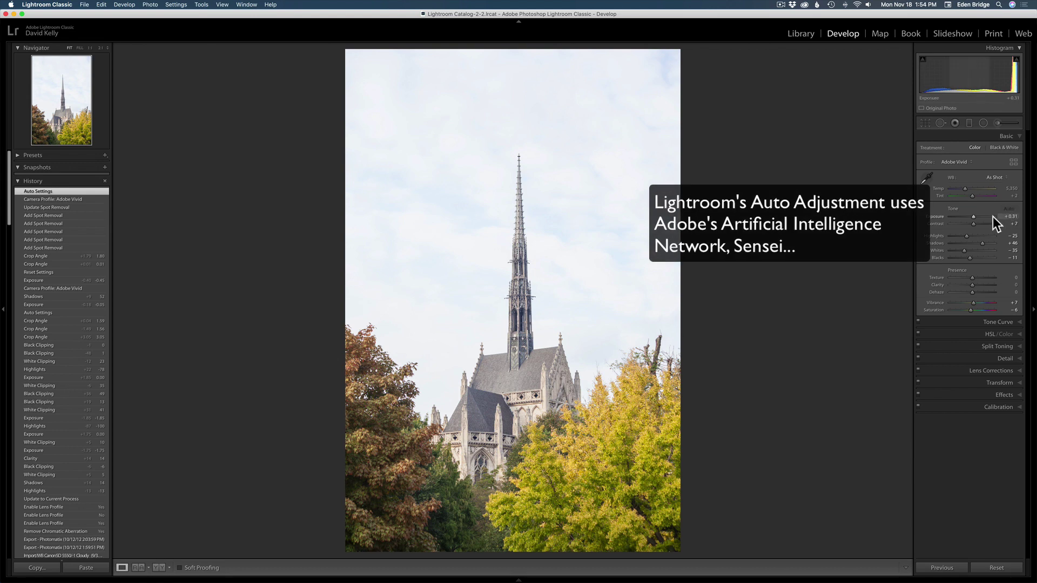
pyautogui.moveTo(974, 216); pyautogui.dragTo(977, 225)
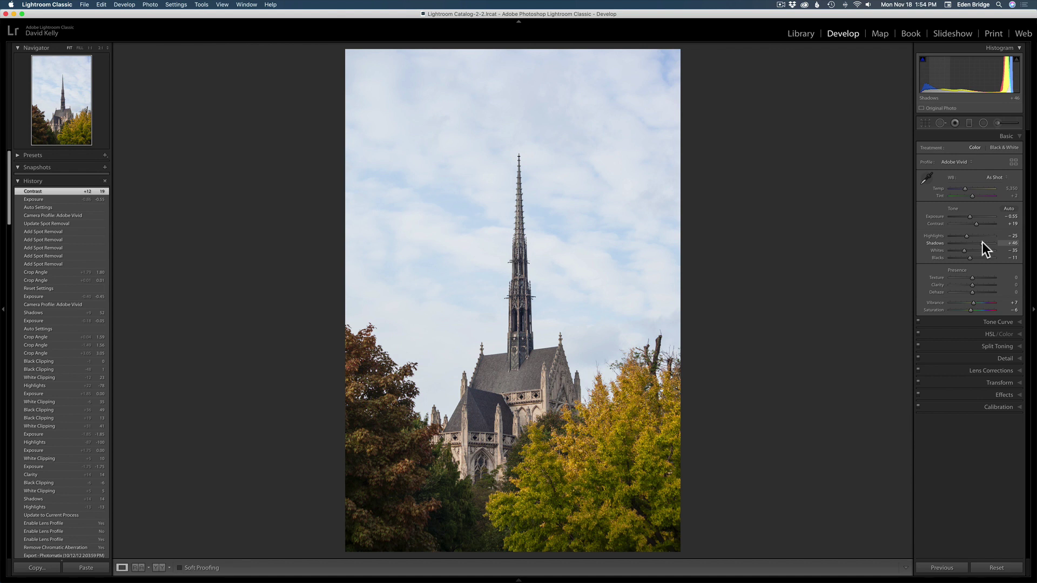
pyautogui.moveTo(983, 242); pyautogui.dragTo(984, 242)
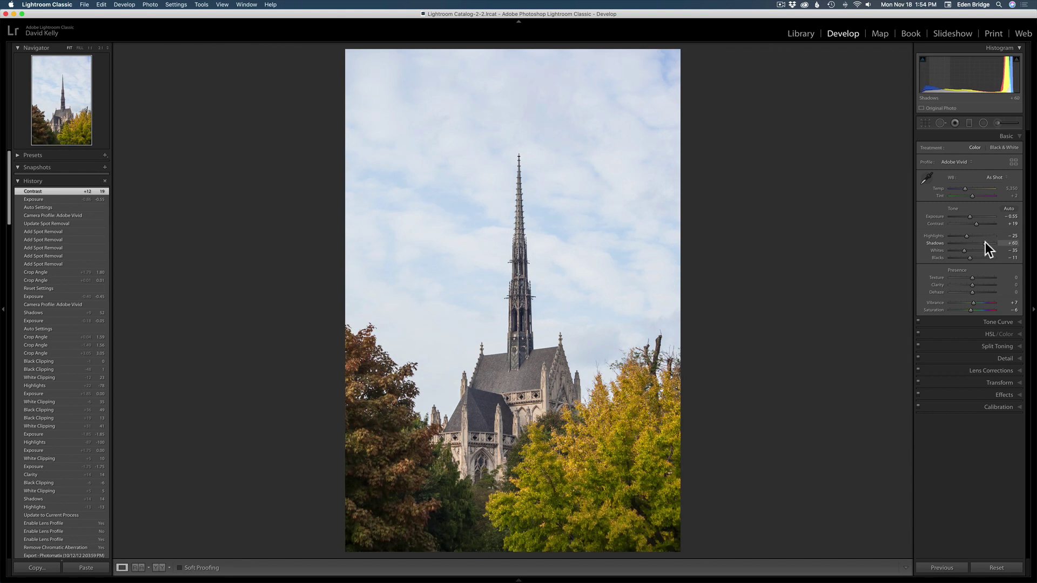
pyautogui.moveTo(984, 242); pyautogui.dragTo(984, 243)
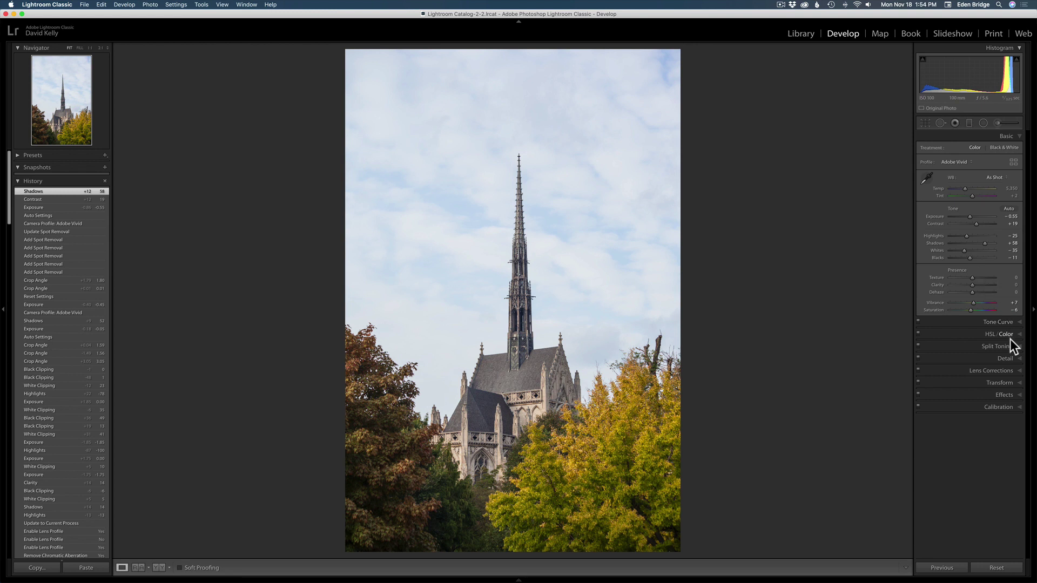
# Remove chromatic aberration and enable lens profile corrections for the photo
pyautogui.click(1012, 359)
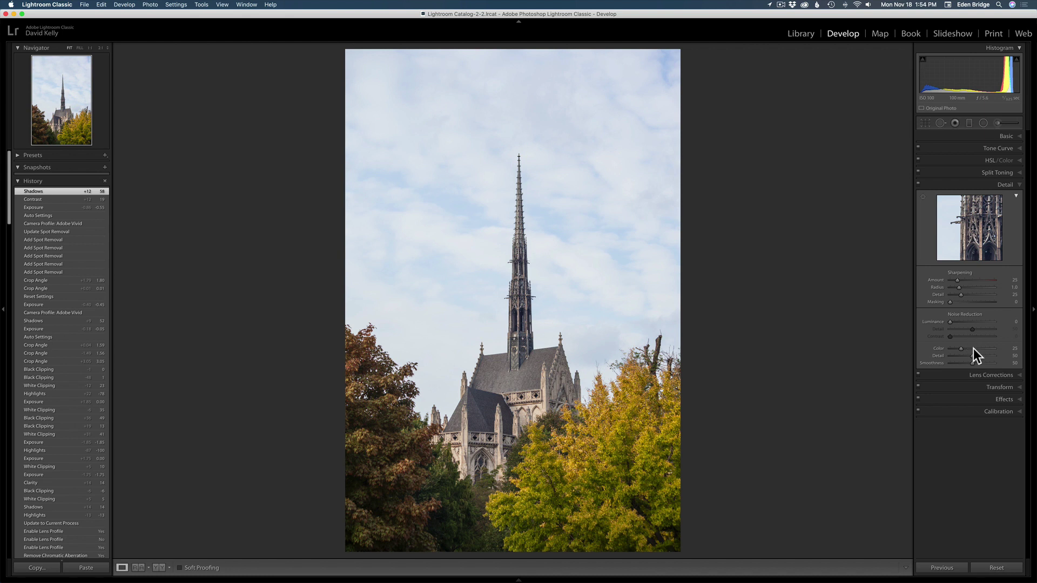
pyautogui.click(1000, 376)
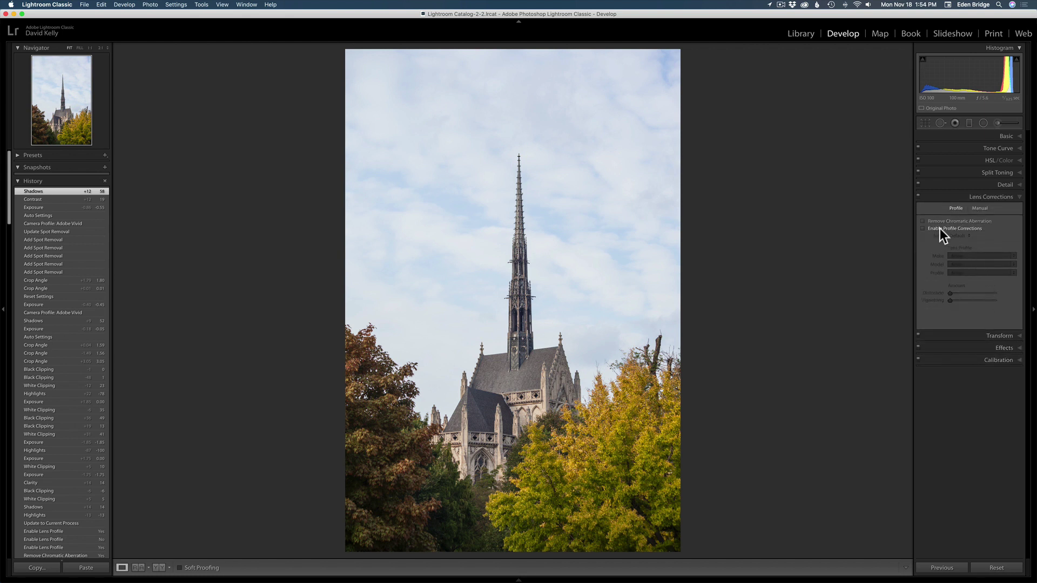
pyautogui.click(923, 221)
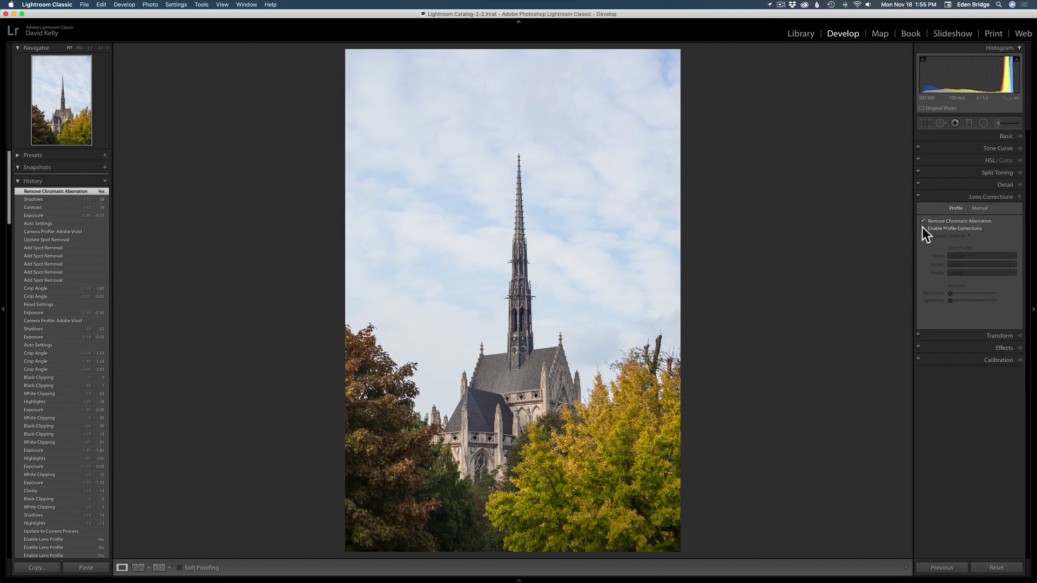
pyautogui.click(923, 228)
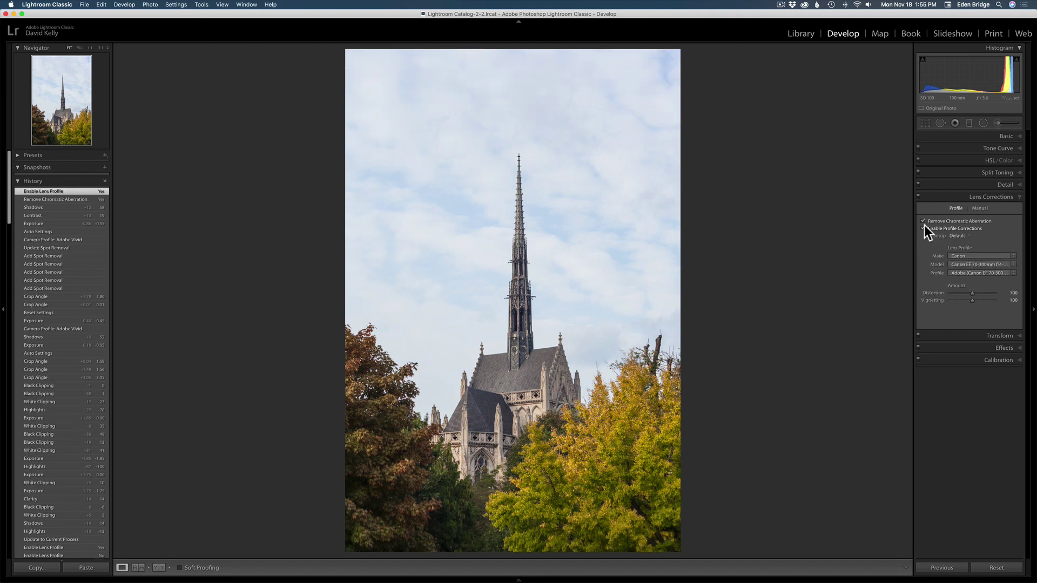
# Warm the photo's white balance by setting the temperature to about 5,951
pyautogui.click(997, 135)
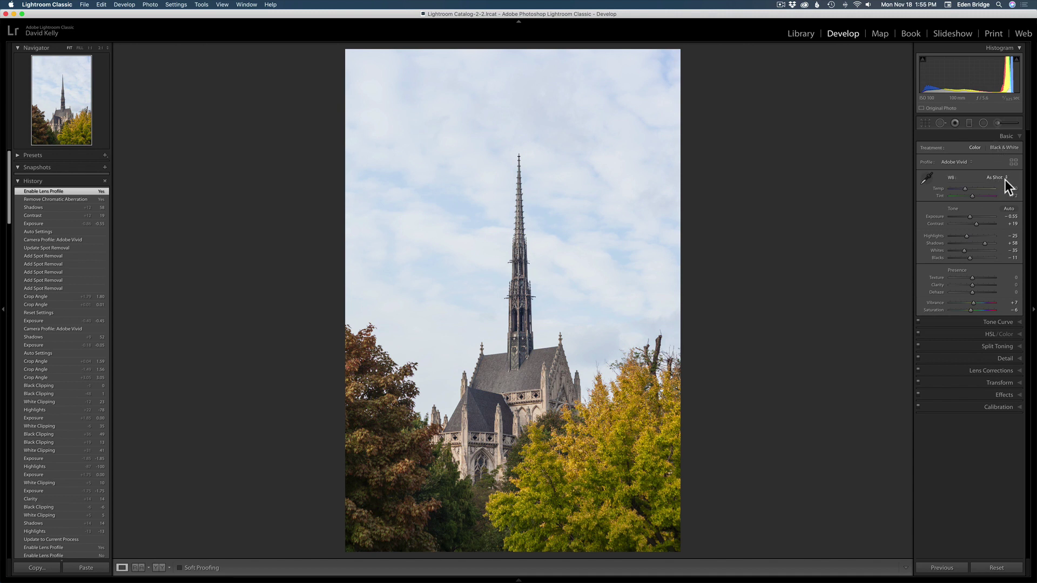
pyautogui.moveTo(965, 188); pyautogui.dragTo(969, 189)
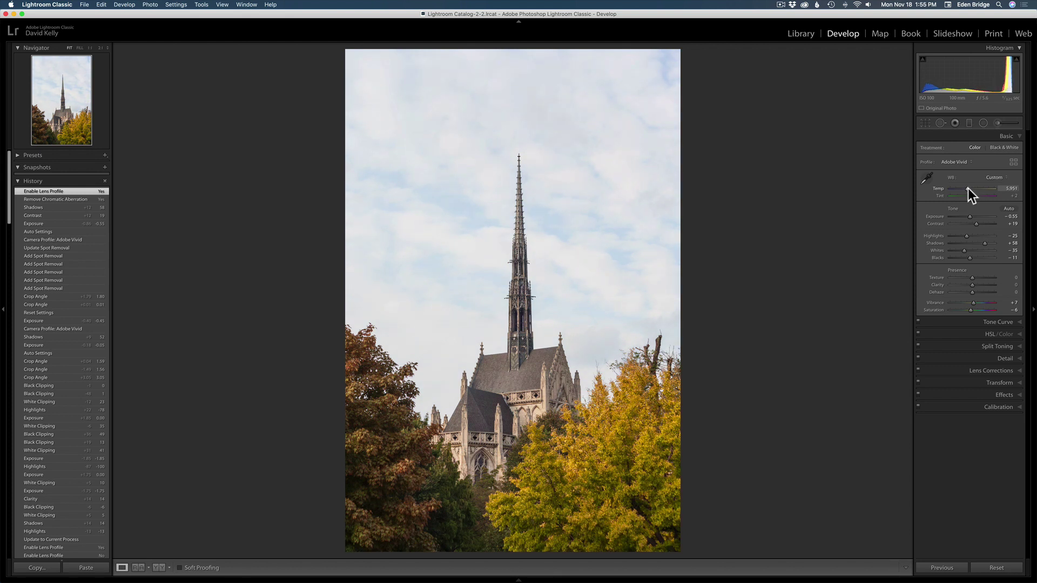
pyautogui.moveTo(968, 188); pyautogui.dragTo(968, 188)
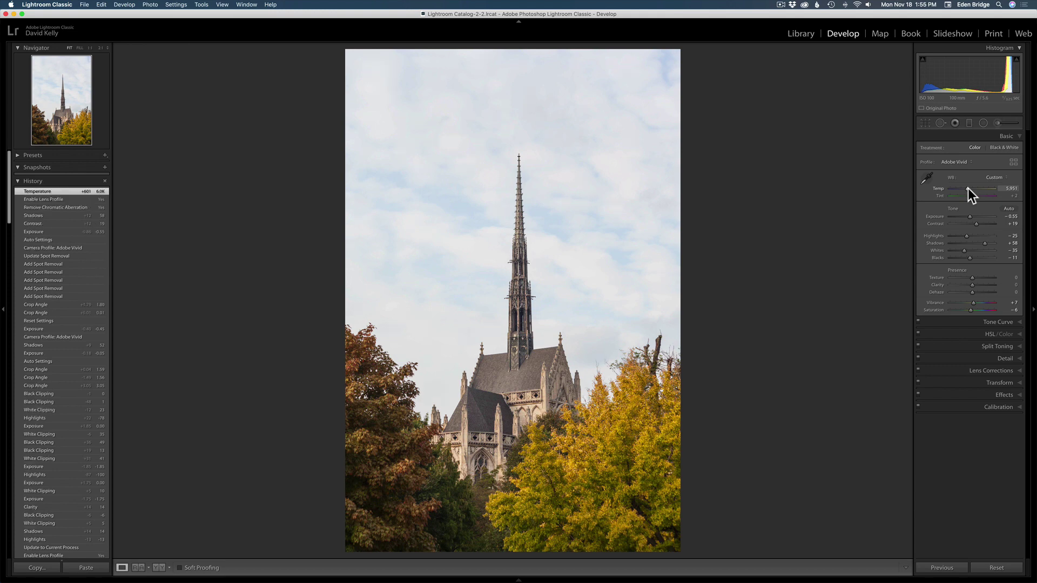
# Open the photo for editing in Adobe Photoshop 2020 and duplicate its background layer
pyautogui.rightClick(517, 211)
pyautogui.moveTo(576, 281)
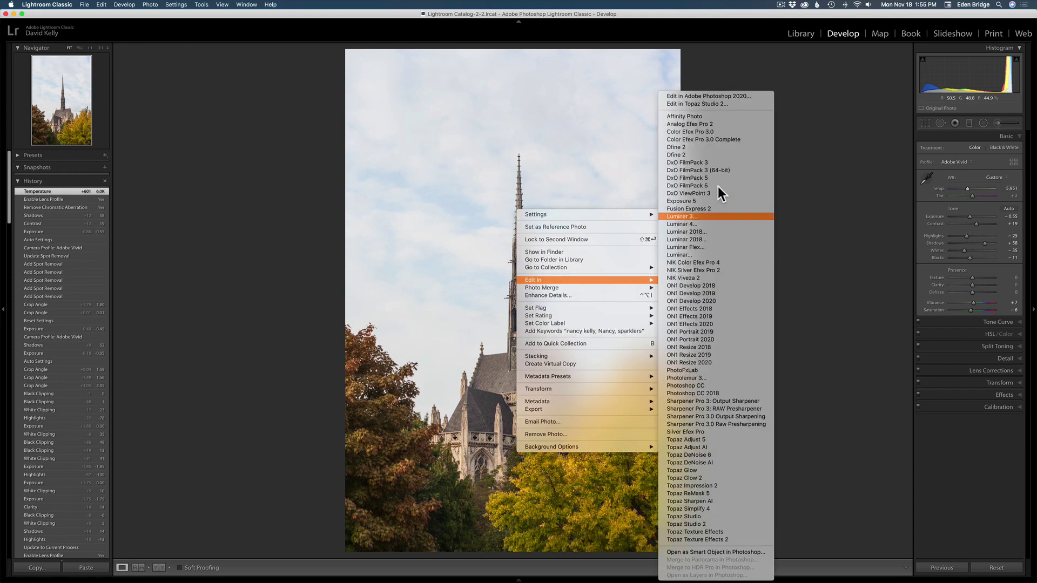
pyautogui.click(727, 96)
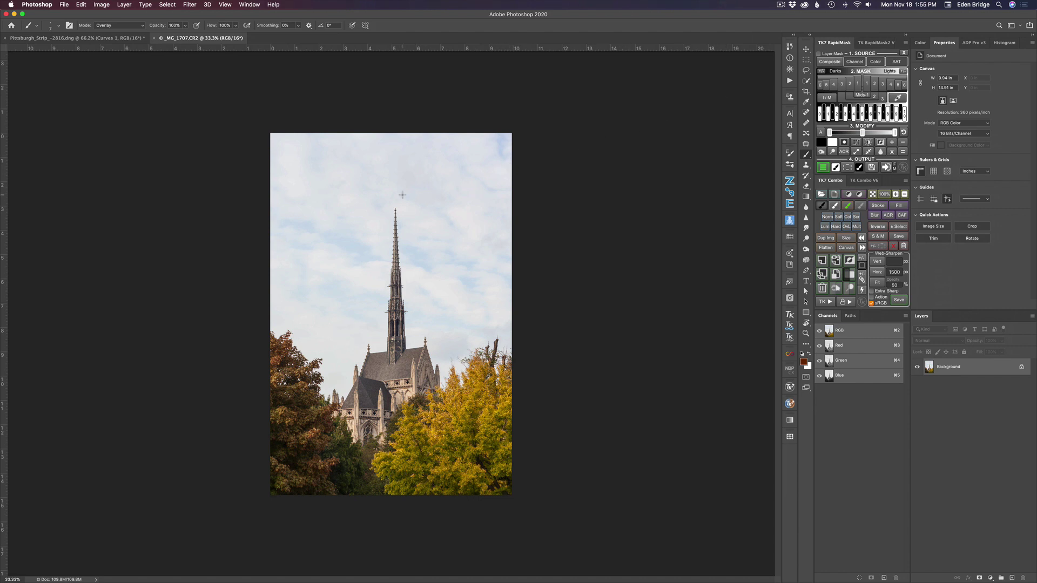
pyautogui.scroll(3, 402, 195)
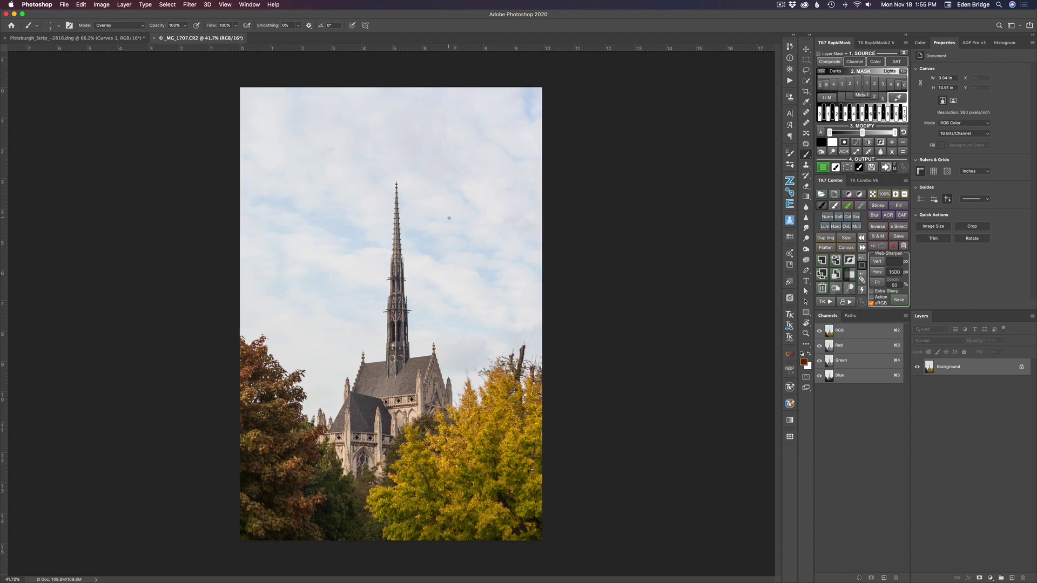
pyautogui.press('super+j')
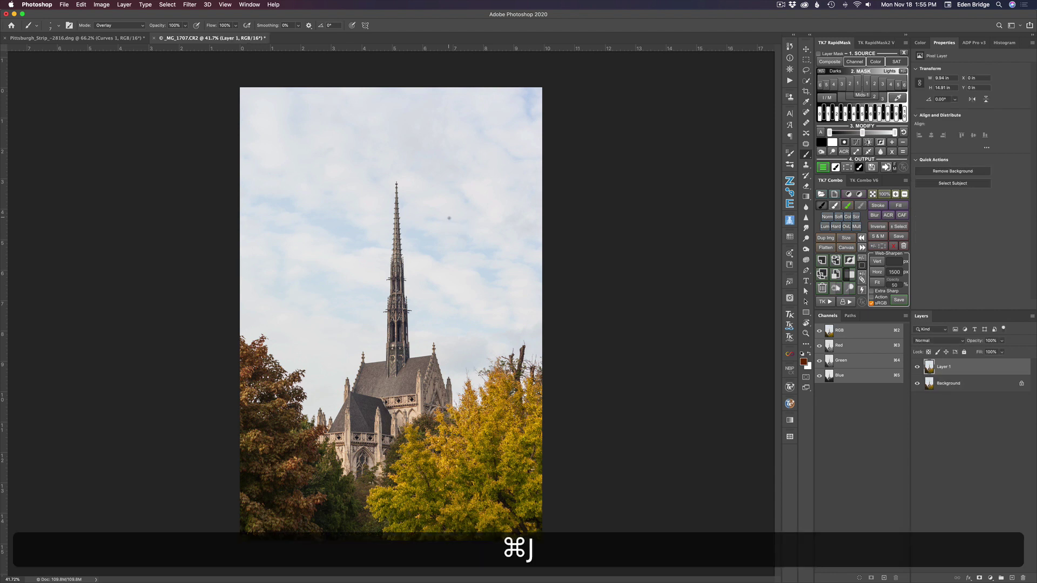
# Open the duplicated layer in Topaz Studio 2 and add the AI Clear filter
pyautogui.click(189, 5)
pyautogui.moveTo(253, 247)
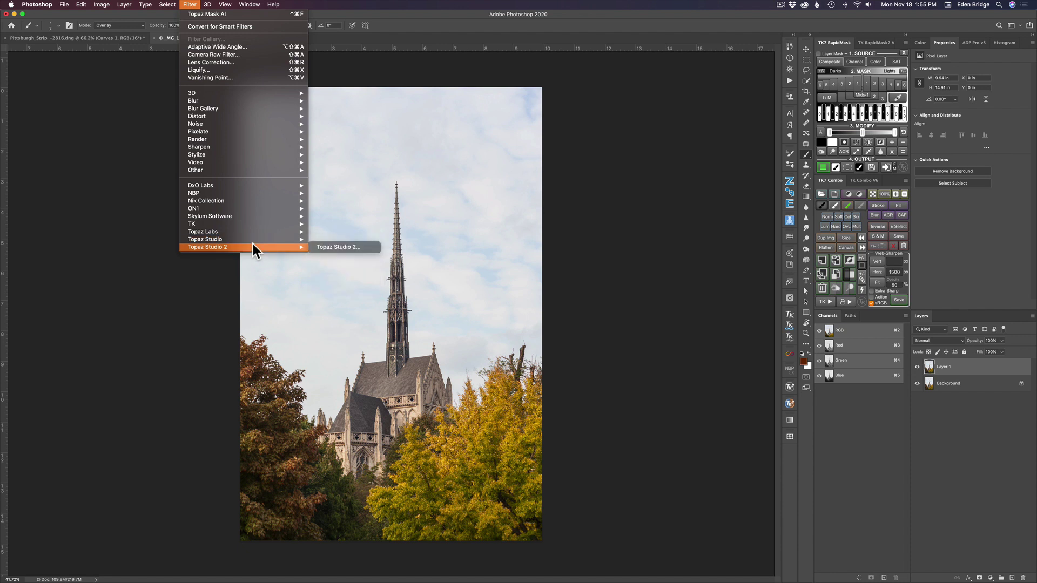
pyautogui.click(348, 247)
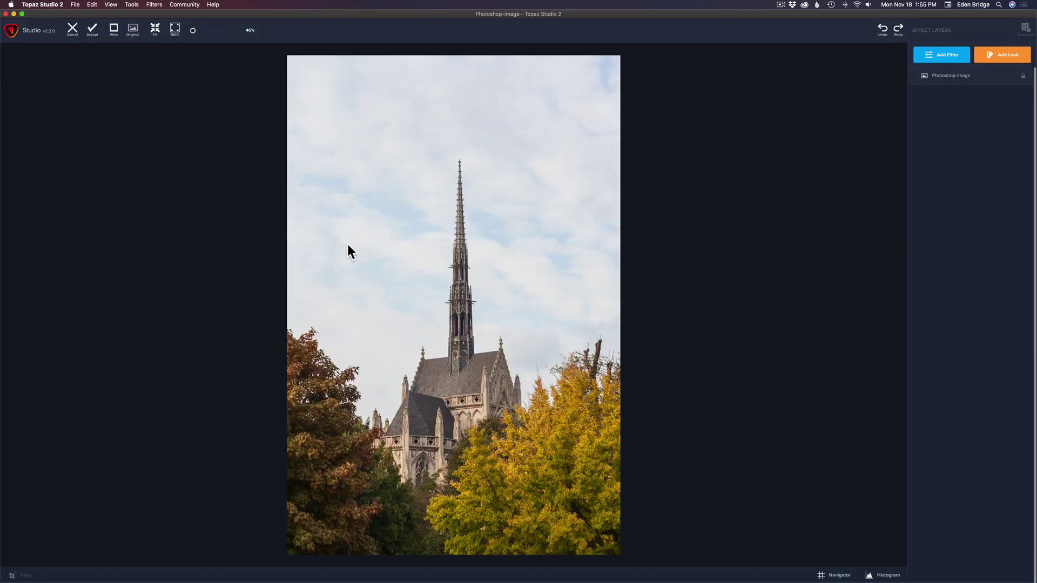
pyautogui.click(940, 57)
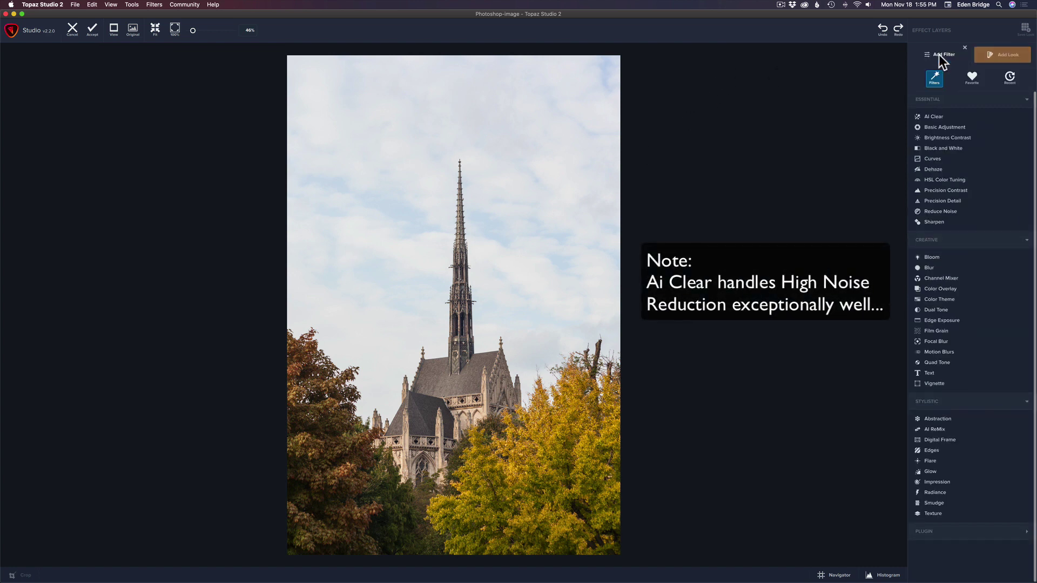
pyautogui.click(938, 117)
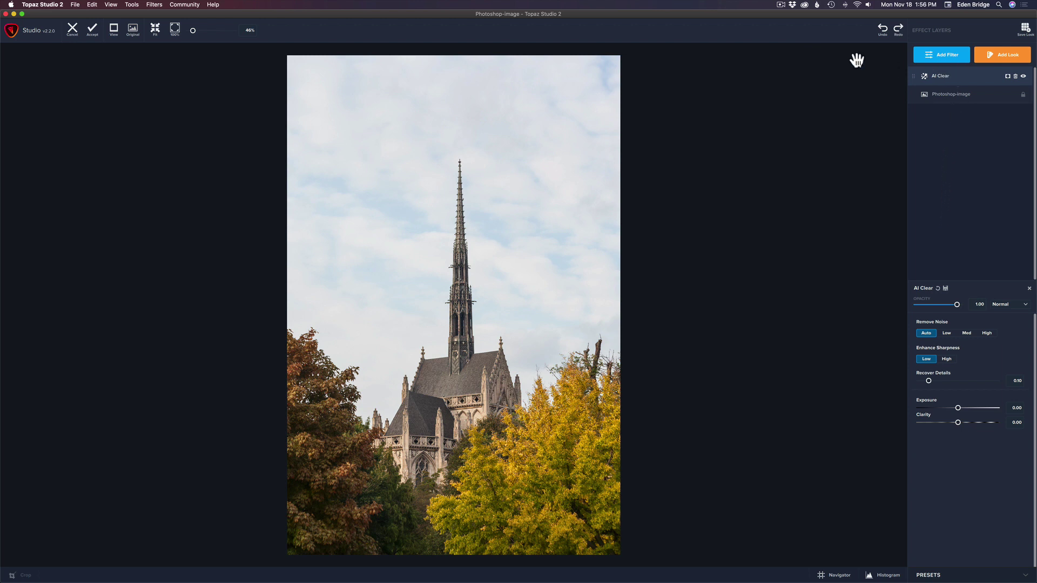
# Open the Adjust AI plugin on the photo, choose the Standard auto adjustment and reduce its strength
pyautogui.click(156, 5)
pyautogui.moveTo(161, 51)
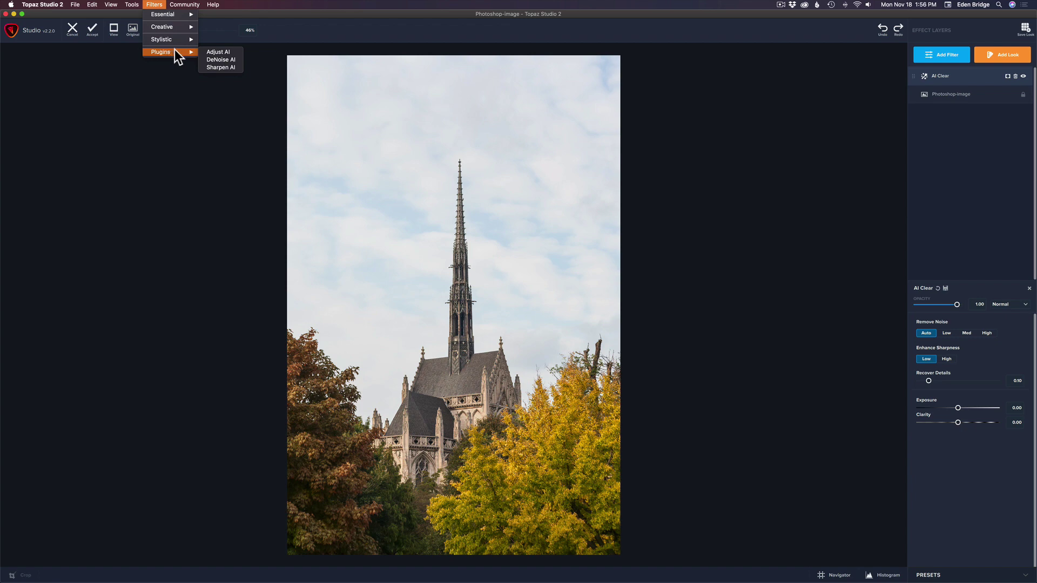
pyautogui.click(216, 52)
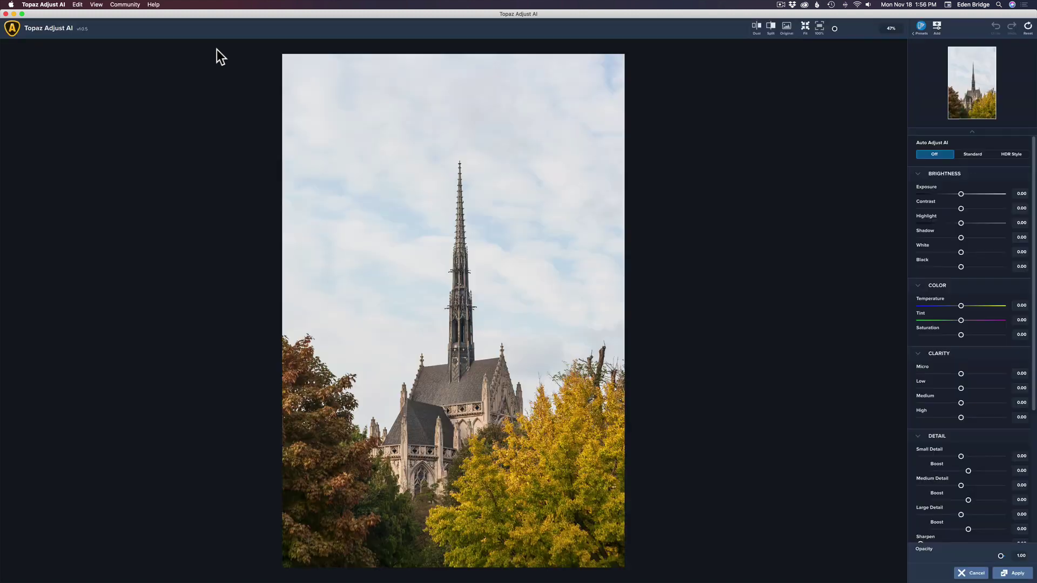
pyautogui.click(980, 154)
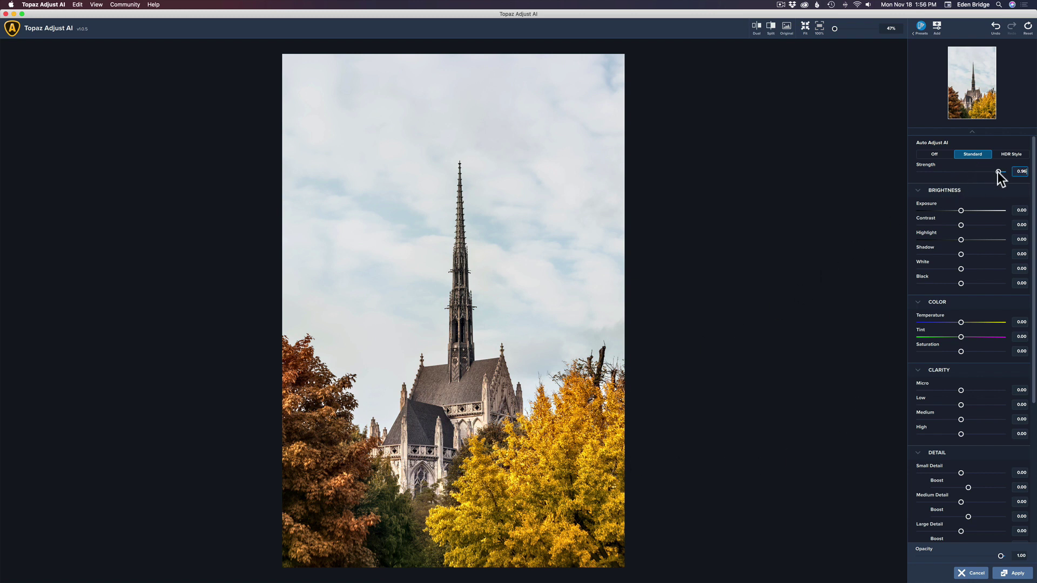
pyautogui.moveTo(990, 172); pyautogui.dragTo(986, 171)
# Compare the Adjust AI result with the original, and apply the edits back to the Photoshop layer
pyautogui.press('o')
pyautogui.press('o')
pyautogui.press('o')
pyautogui.press('o')
pyautogui.press('o')
pyautogui.press('o')
pyautogui.press('Return')
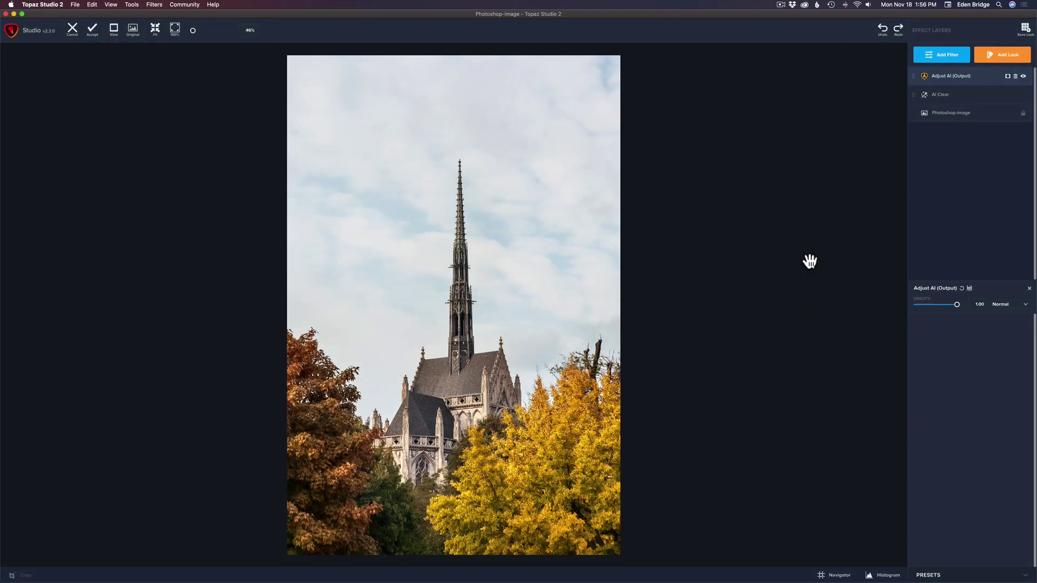
pyautogui.click(93, 36)
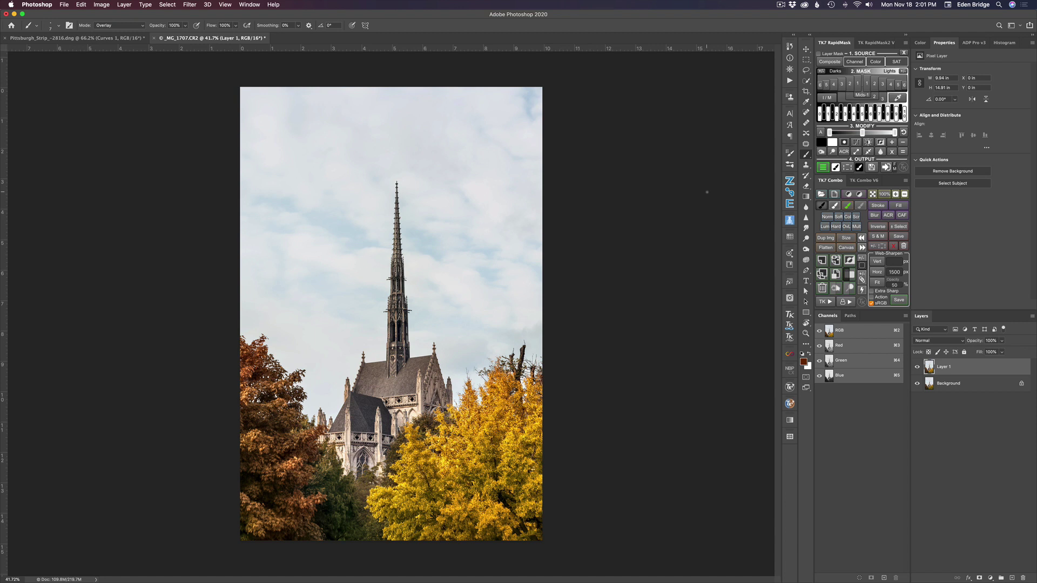
# Duplicate the filtered Layer 1 and open the copy in Luminar 4
pyautogui.press('super+j')
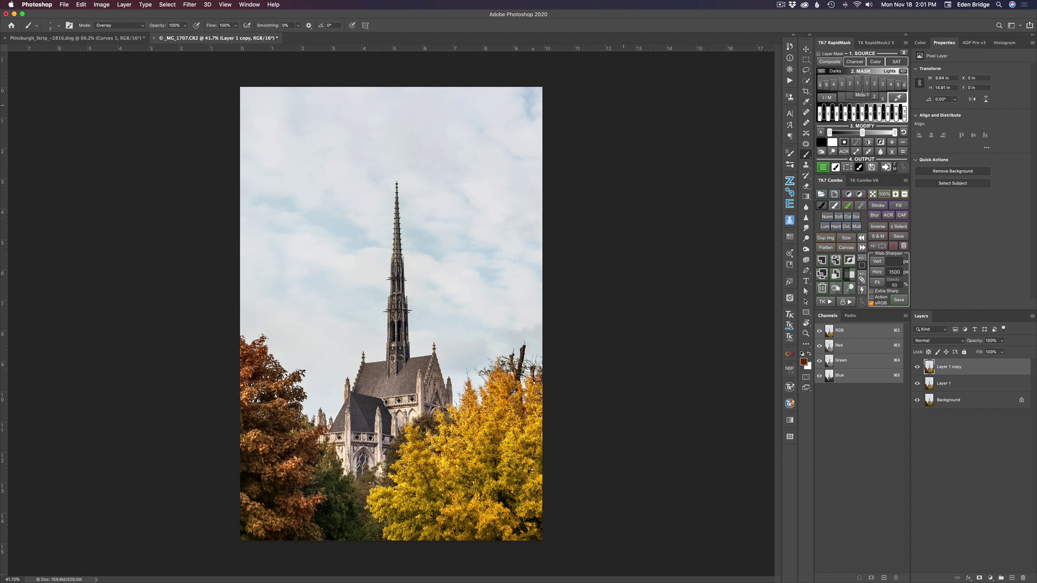
pyautogui.click(193, 5)
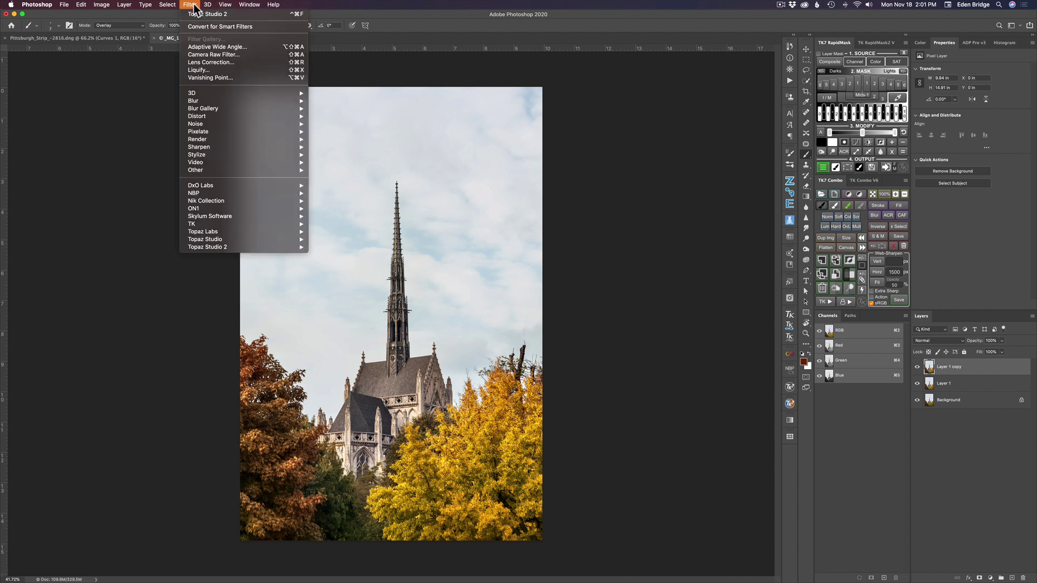
pyautogui.moveTo(218, 215)
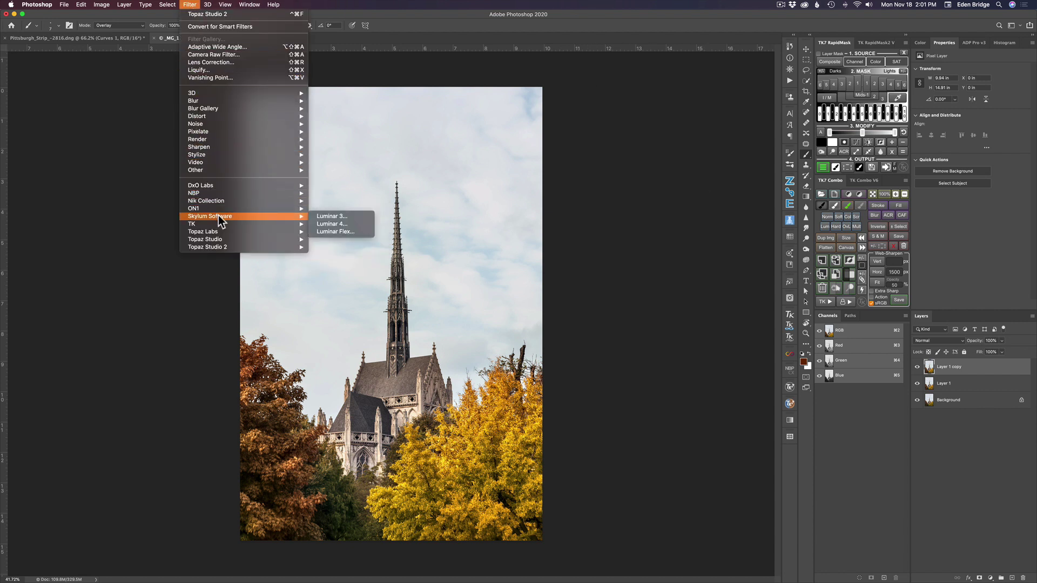
pyautogui.click(330, 224)
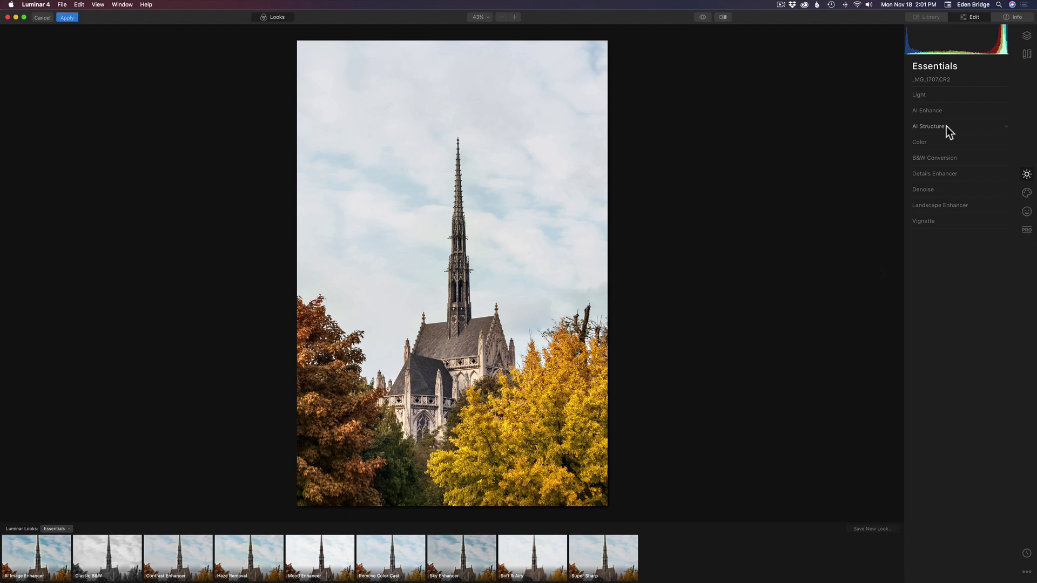
# Increase the AI Structure amount on the chapel photo
pyautogui.click(1006, 126)
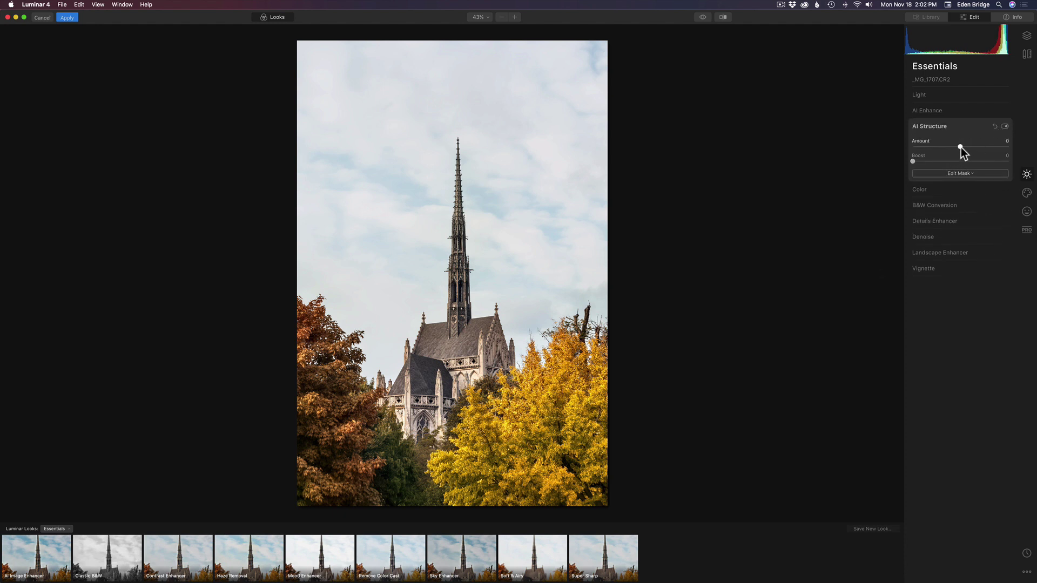
pyautogui.click(960, 147)
pyautogui.moveTo(964, 147); pyautogui.dragTo(976, 145)
# Replace the sky with Blue Sky 3 using AI Sky Replacement and set Relight Scene to 8
pyautogui.click(1027, 193)
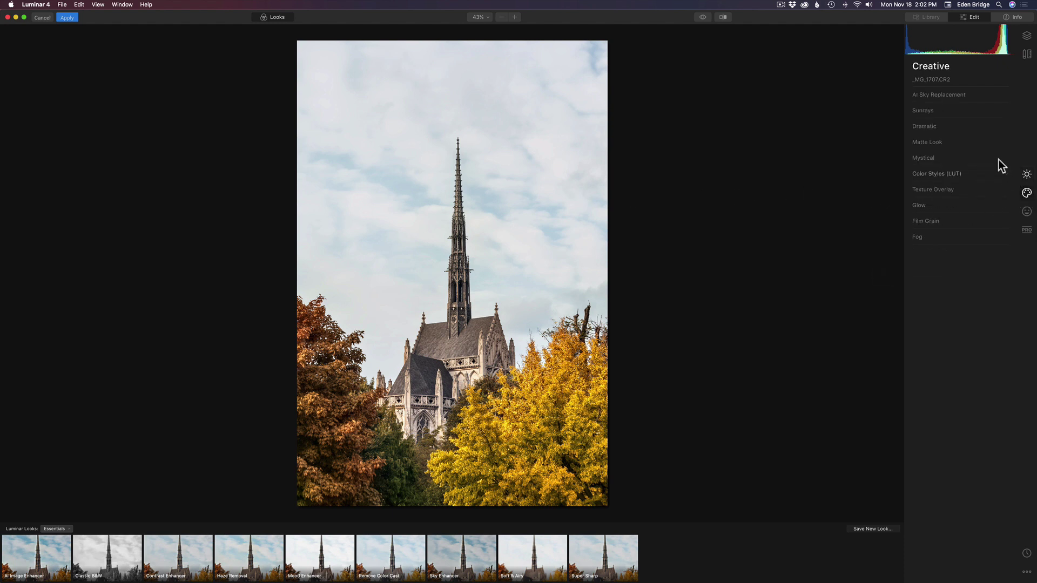
pyautogui.click(945, 95)
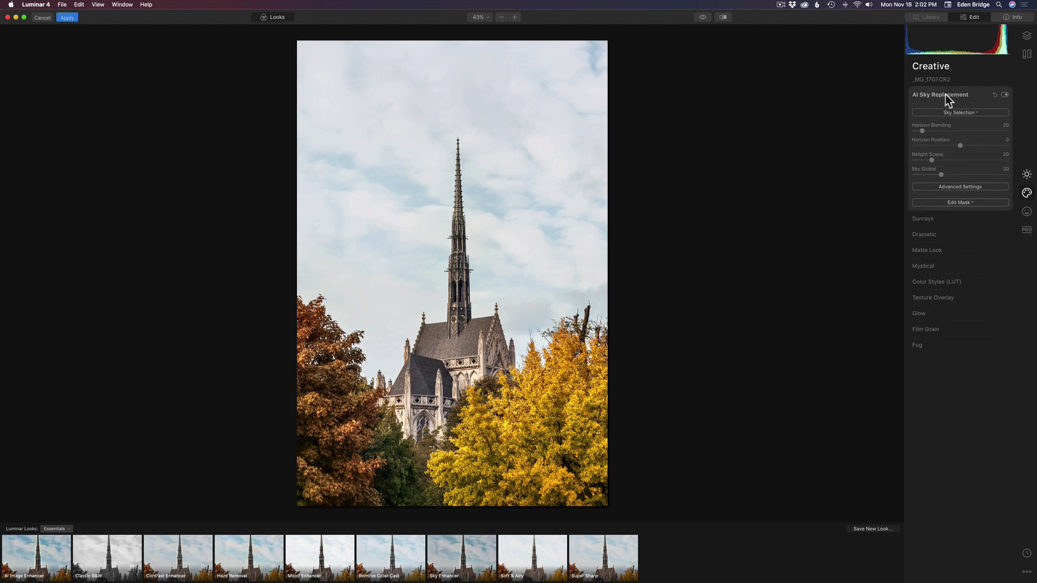
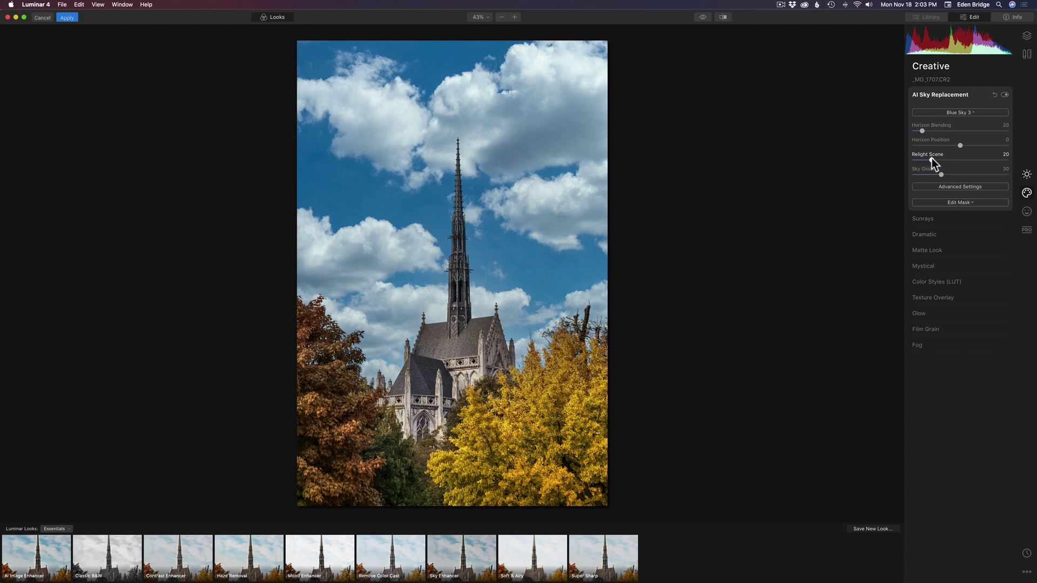
pyautogui.moveTo(933, 158)
pyautogui.mouseDown()
pyautogui.moveTo(948, 157)
pyautogui.moveTo(924, 157)
pyautogui.mouseUp()
pyautogui.moveTo(922, 159); pyautogui.dragTo(932, 159)
pyautogui.moveTo(932, 159); pyautogui.dragTo(922, 158)
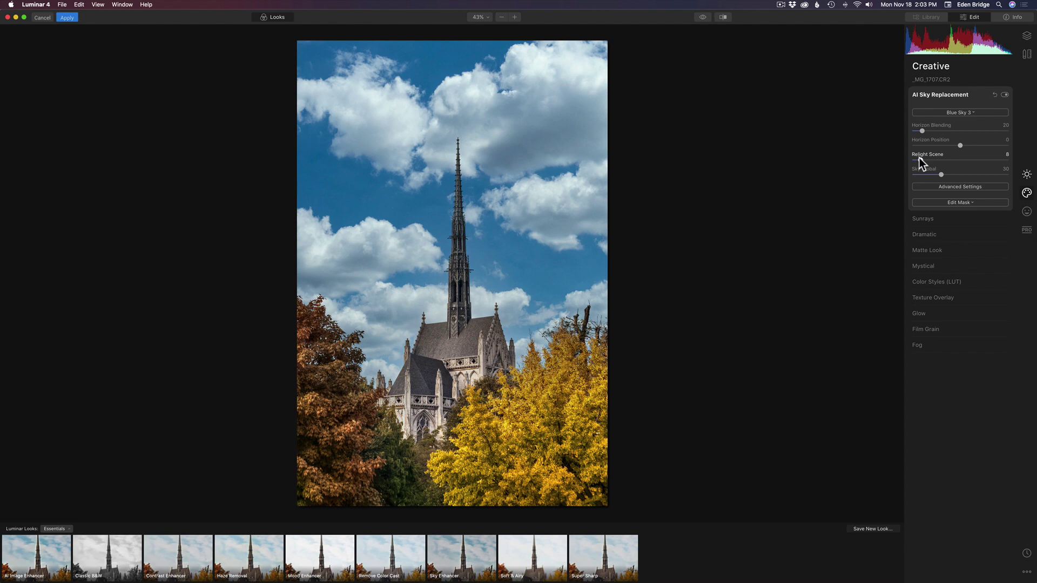
# Inspect the sky blending around the chapel spire at 100% zoom, and apply the Luminar 4 edits back to the Photoshop layer
pyautogui.doubleClick(463, 197)
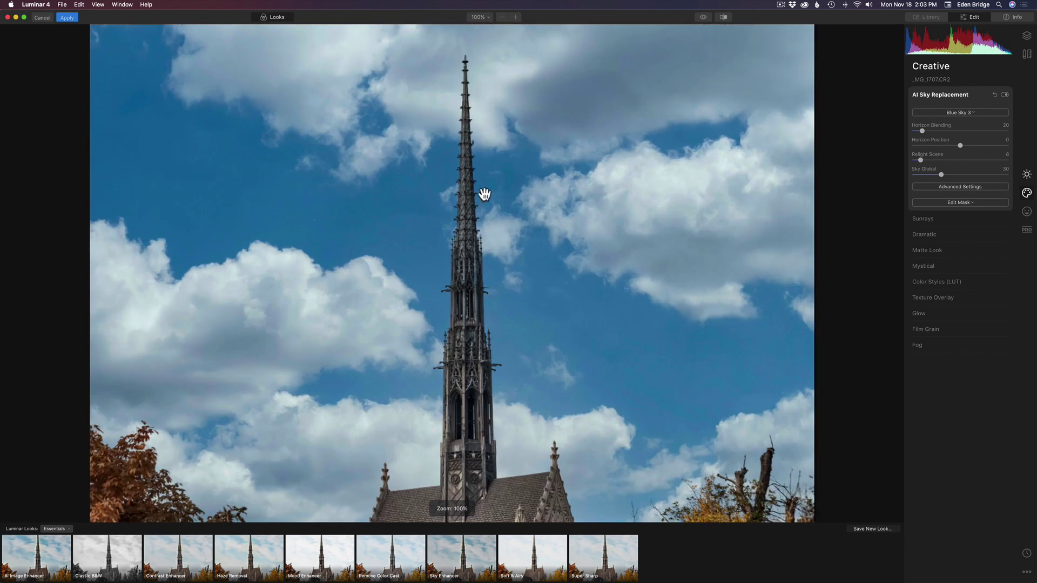
pyautogui.moveTo(592, 259); pyautogui.dragTo(397, 74)
pyautogui.moveTo(249, 177); pyautogui.dragTo(396, 351)
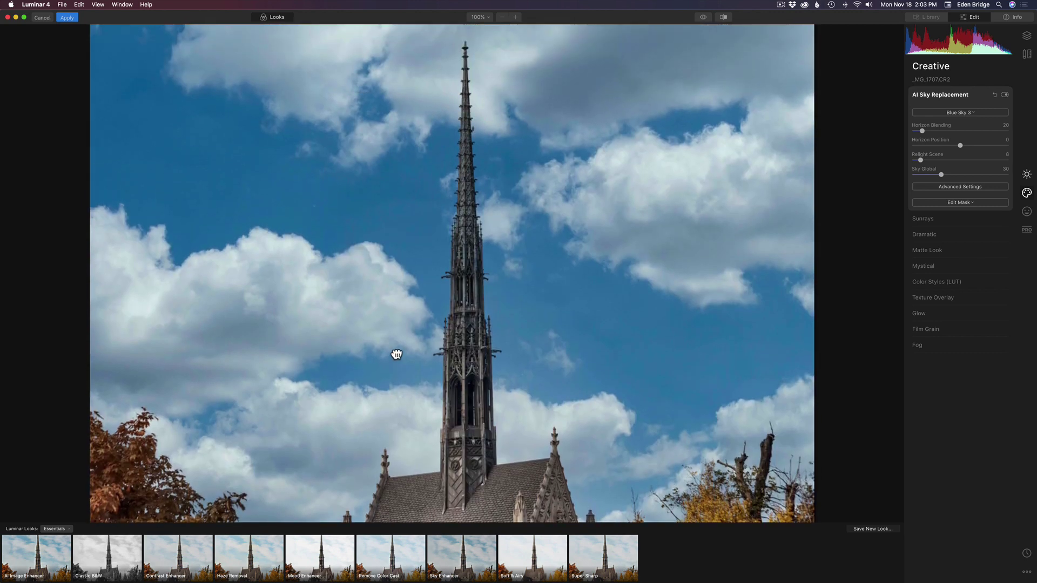
pyautogui.click(470, 246)
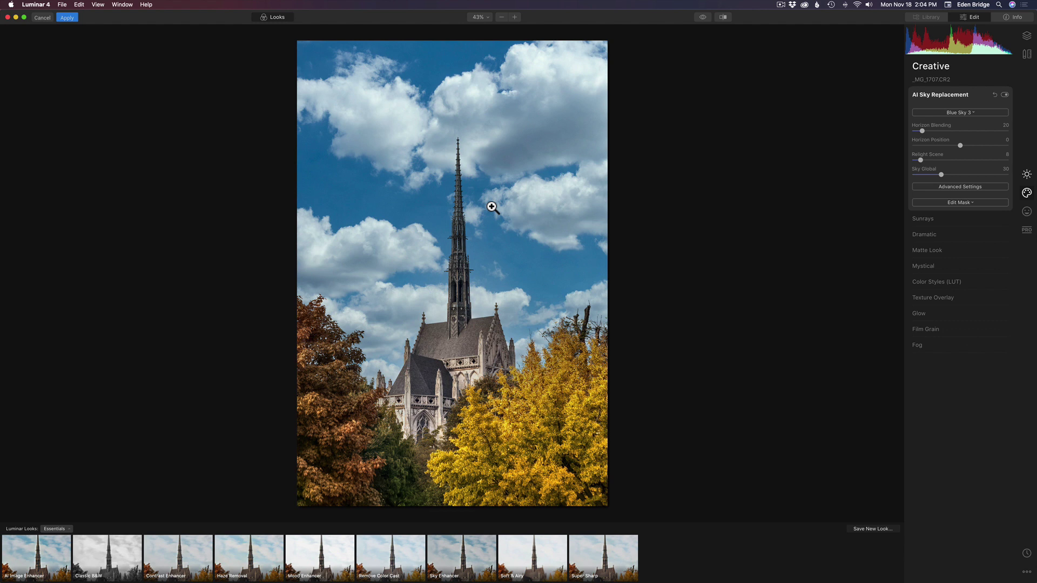
pyautogui.click(68, 18)
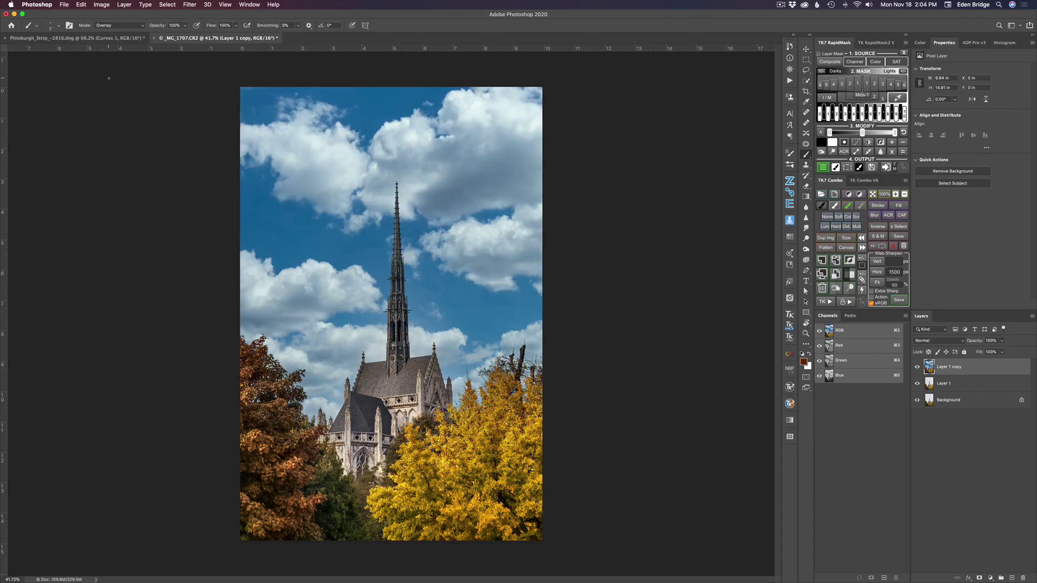
# Compare the photo with and without the replaced sky by toggling the visibility of Layer 1 copy
pyautogui.click(917, 367)
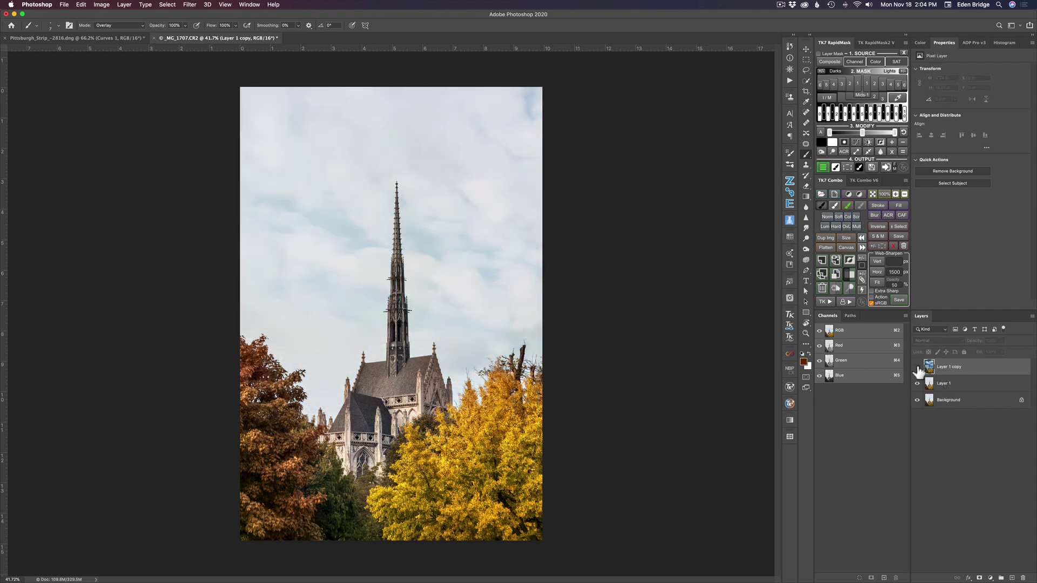
pyautogui.click(917, 367)
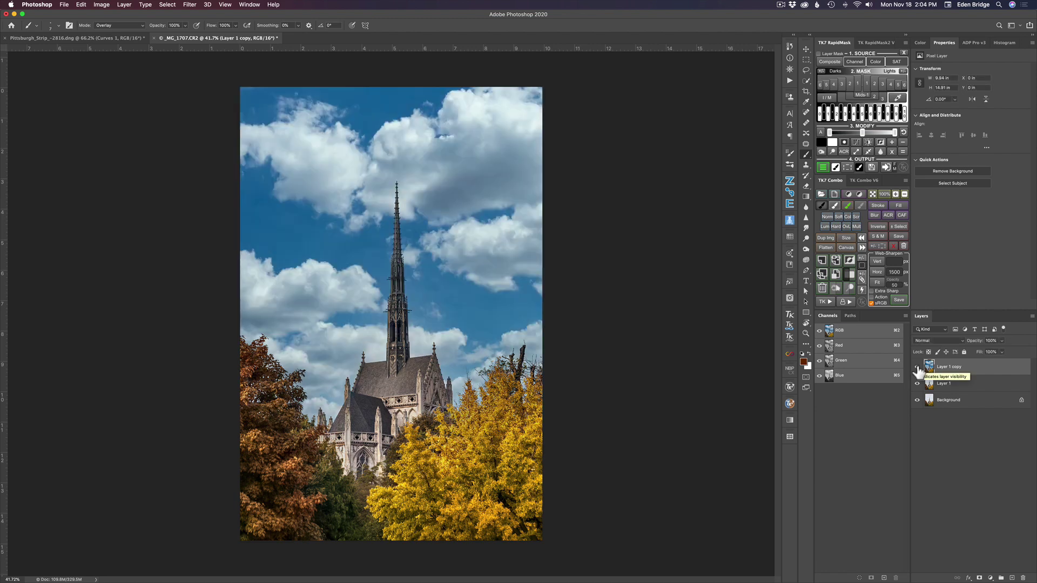
pyautogui.click(918, 369)
pyautogui.click(917, 369)
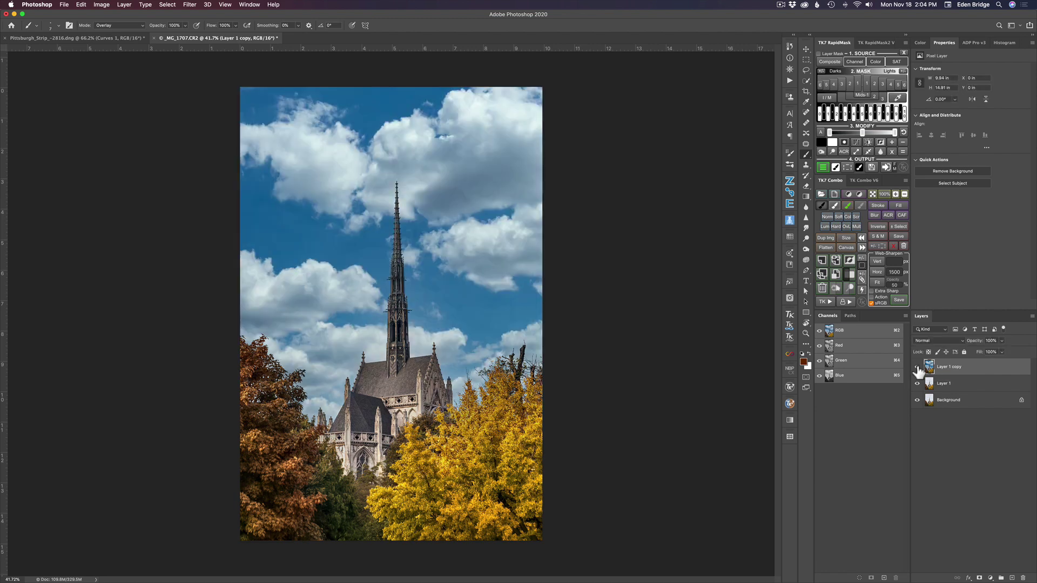